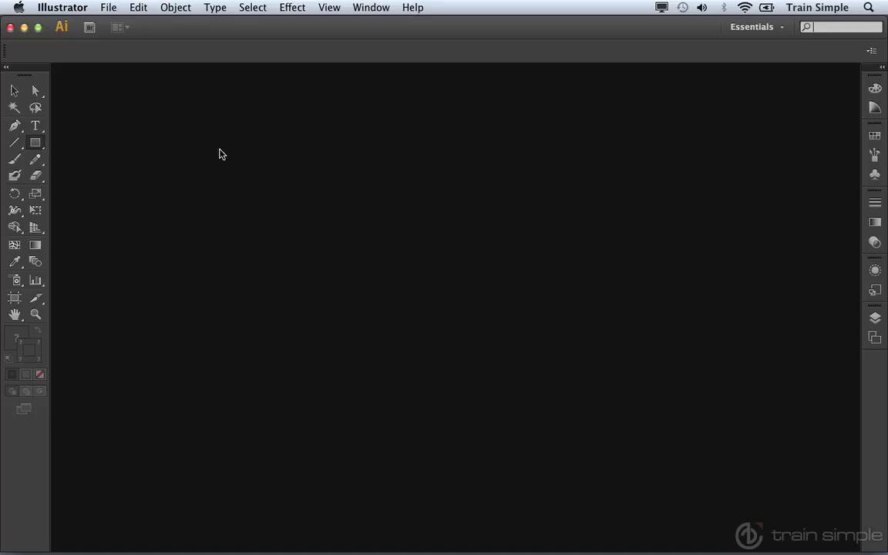
Create a new blank CMYK document with the default settings and activate the Rectangle tool.
left_click(110, 10)
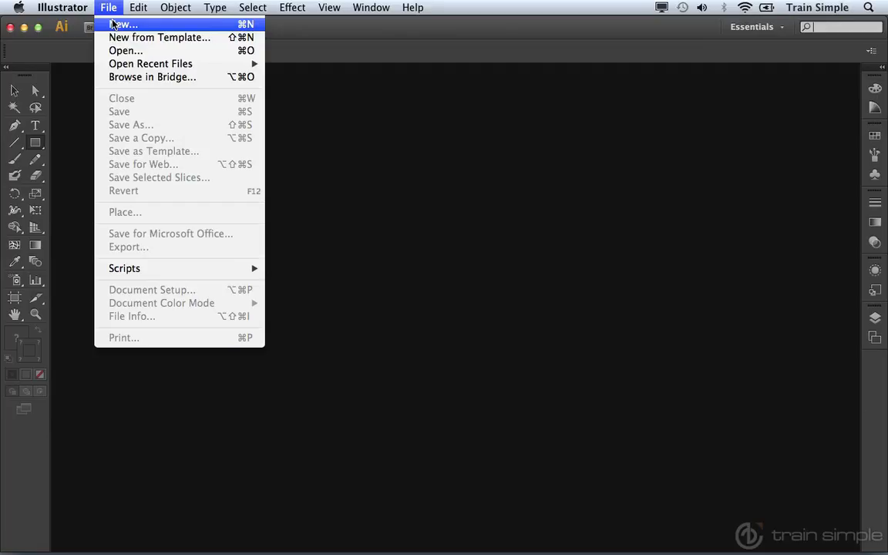
left_click(470, 272)
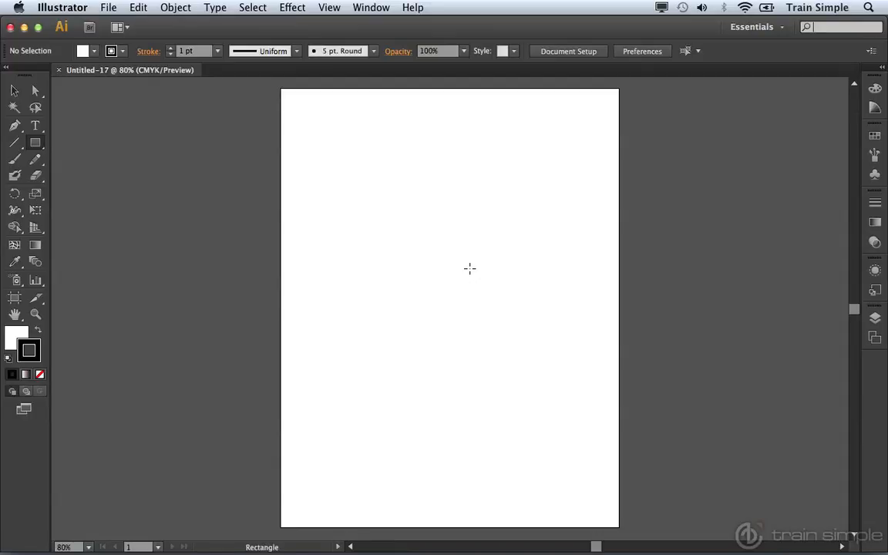
key("v")
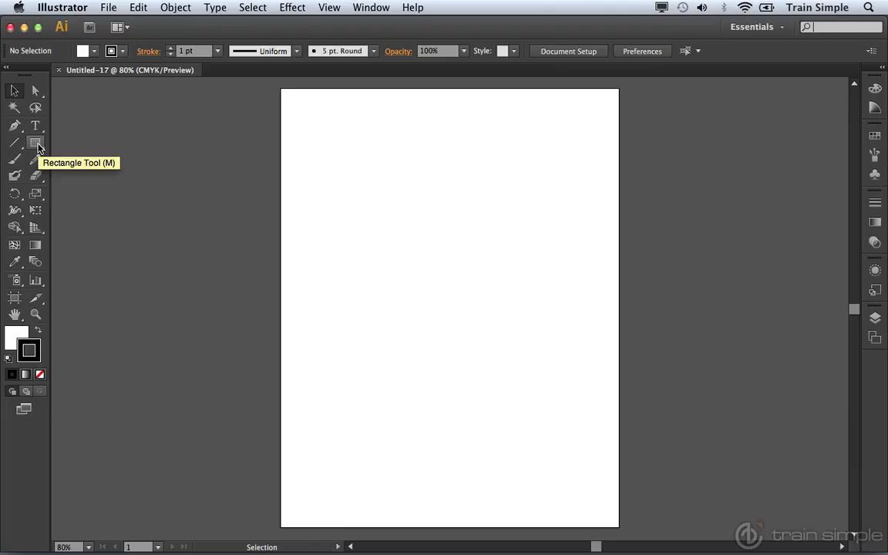
key("m")
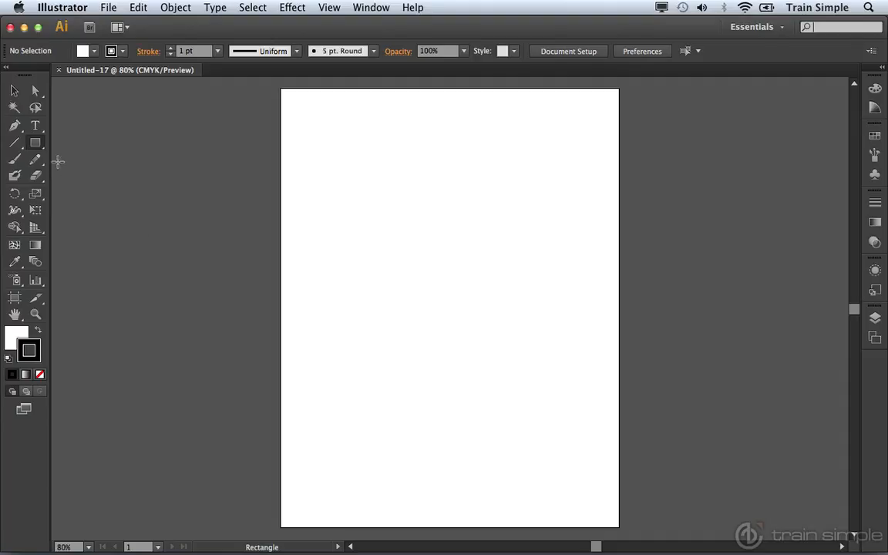
Tear off the shape tools as a floating palette and place it beside the artboard's upper-left area.
left_click(38, 146)
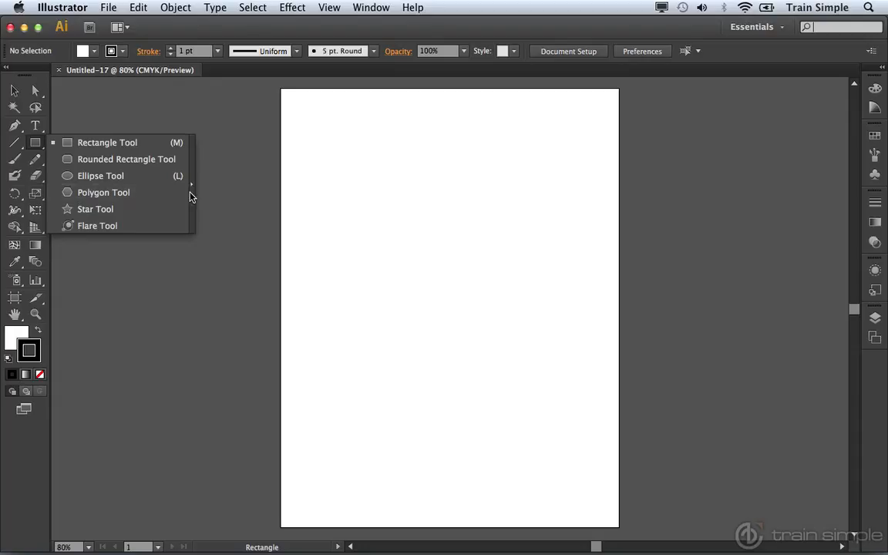
left_click_drag(192, 192, 191, 190)
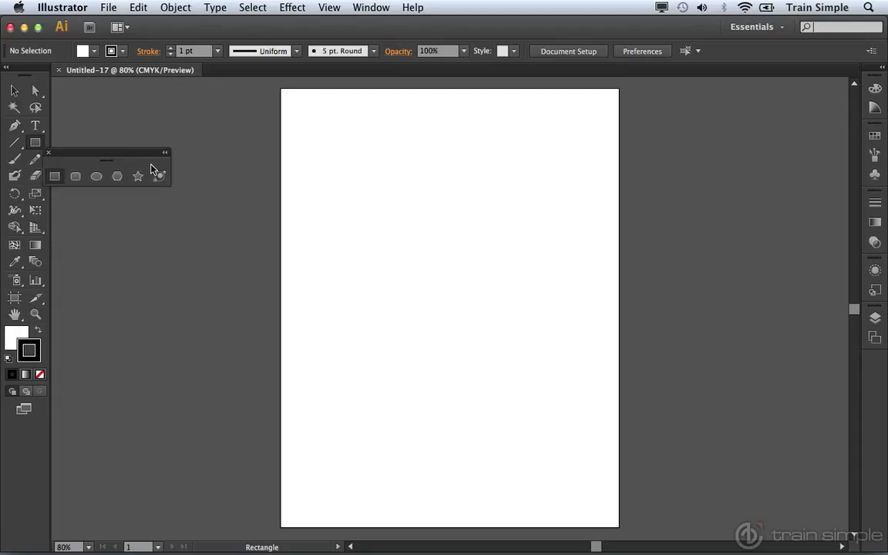
left_click_drag(121, 152, 179, 113)
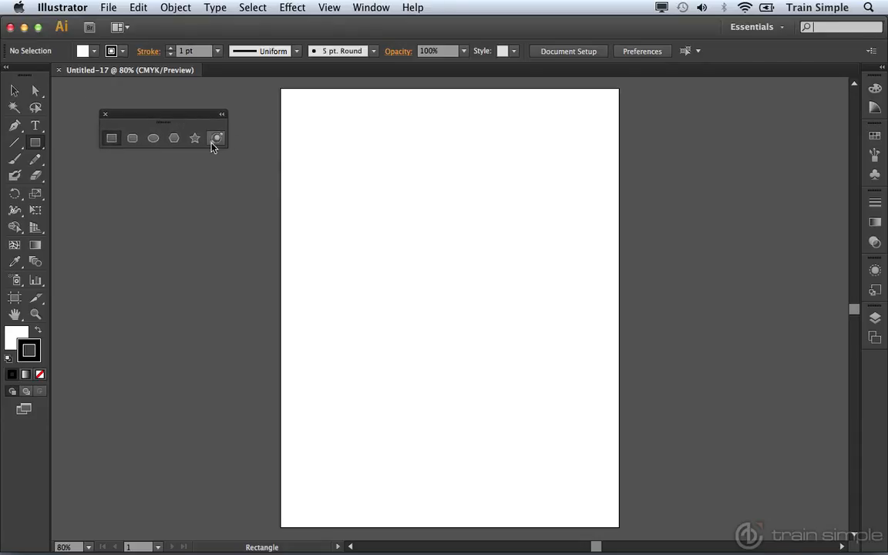
Draw a rectangle with the Rectangle tool, repositioning it to the lower-right part of the artboard while drawing.
left_click(111, 140)
left_click_drag(376, 173, 449, 235)
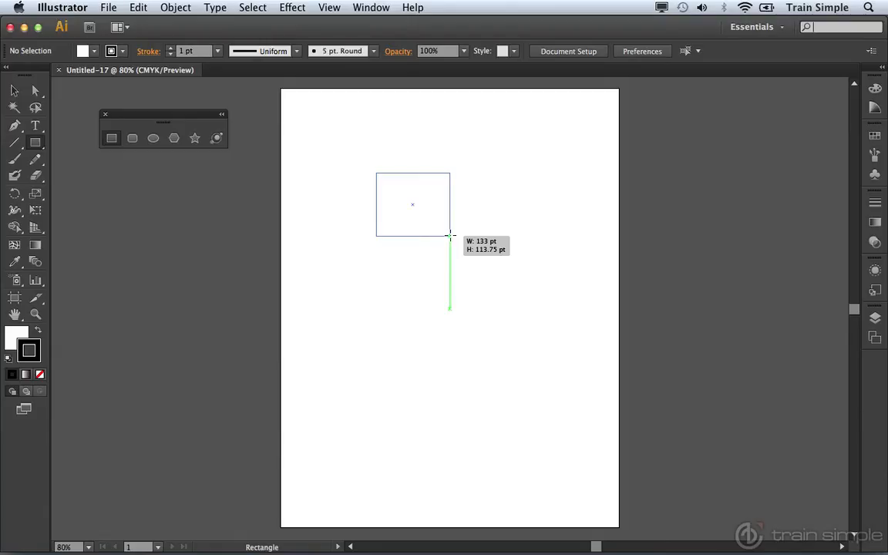
mouse_move(449, 235)
left_mouse_down()
mouse_move(459, 243)
mouse_move(417, 204)
mouse_move(406, 204)
mouse_move(475, 266)
mouse_move(389, 202)
mouse_move(356, 156)
mouse_move(437, 216)
mouse_move(392, 190)
mouse_move(376, 192)
mouse_move(381, 209)
mouse_move(396, 182)
mouse_move(454, 247)
mouse_move(480, 264)
mouse_move(400, 194)
mouse_move(516, 278)
mouse_move(383, 221)
mouse_move(324, 143)
mouse_move(345, 121)
mouse_move(481, 201)
mouse_move(285, 253)
mouse_move(340, 125)
mouse_move(444, 219)
mouse_move(444, 253)
mouse_move(430, 225)
mouse_move(478, 219)
mouse_move(424, 245)
mouse_move(446, 228)
mouse_move(454, 238)
mouse_move(441, 242)
mouse_move(470, 274)
mouse_move(494, 378)
mouse_move(457, 442)
mouse_move(520, 450)
mouse_move(550, 468)
mouse_move(535, 472)
mouse_move(537, 448)
mouse_move(556, 469)
mouse_move(572, 454)
mouse_move(543, 467)
mouse_move(561, 477)
left_mouse_up()
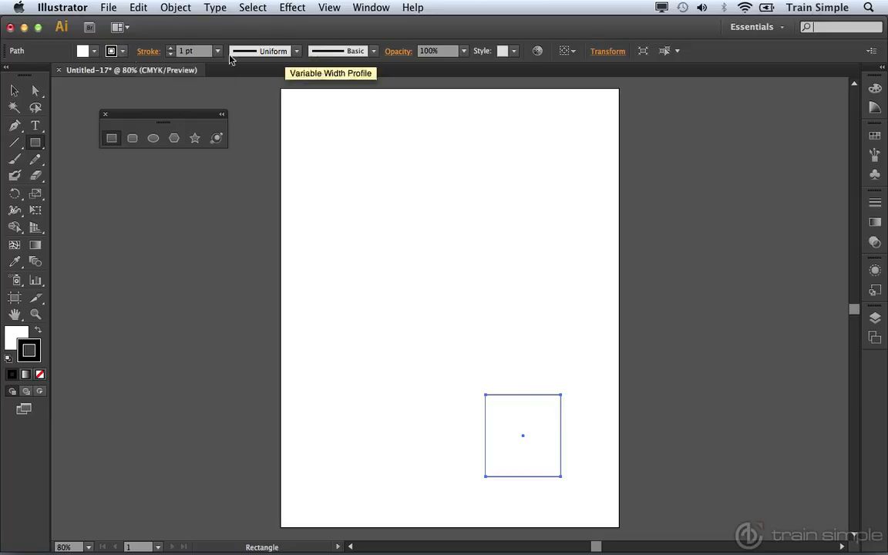
Give the rectangle a dark blue stroke with a weight of 3 pt.
left_click(112, 51)
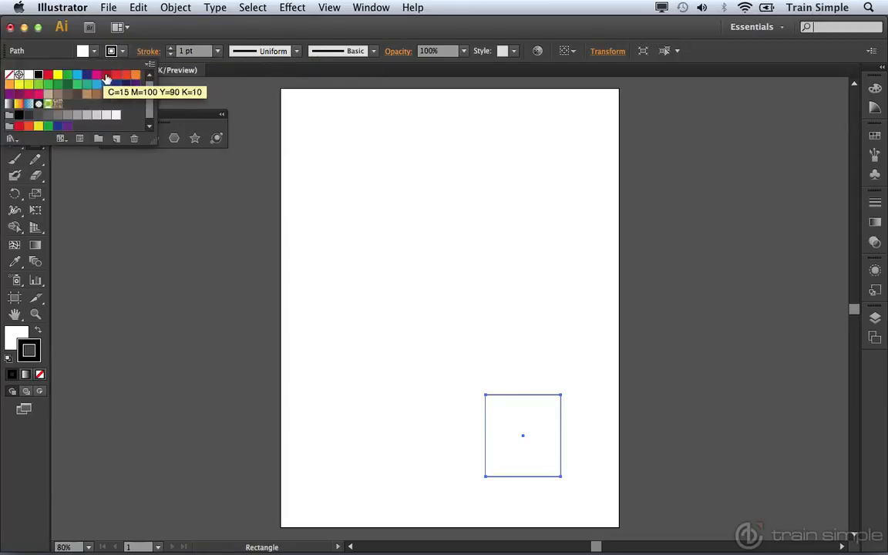
left_click(117, 85)
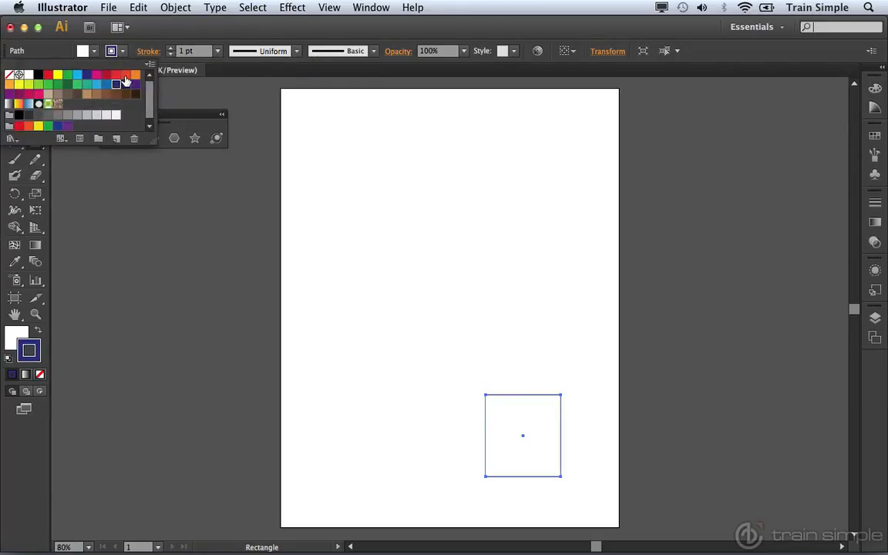
left_click(215, 53)
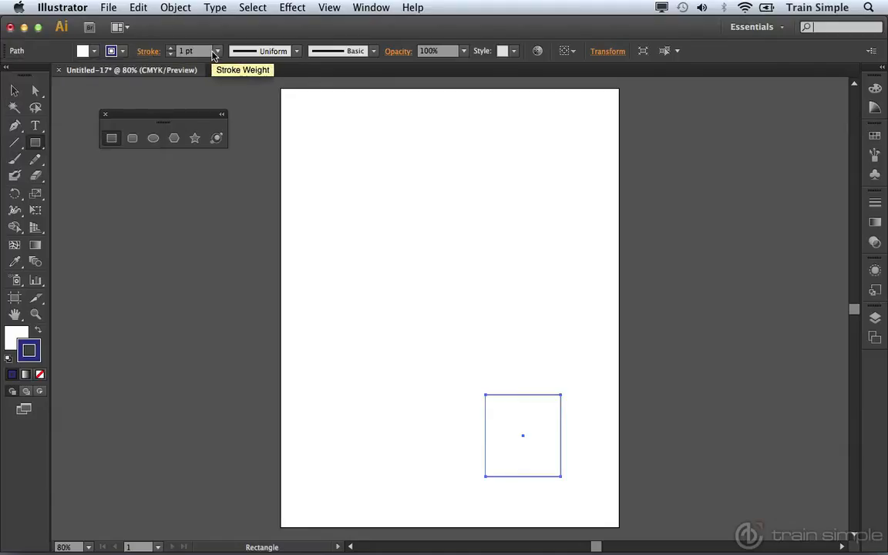
left_click(217, 52)
left_click(220, 141)
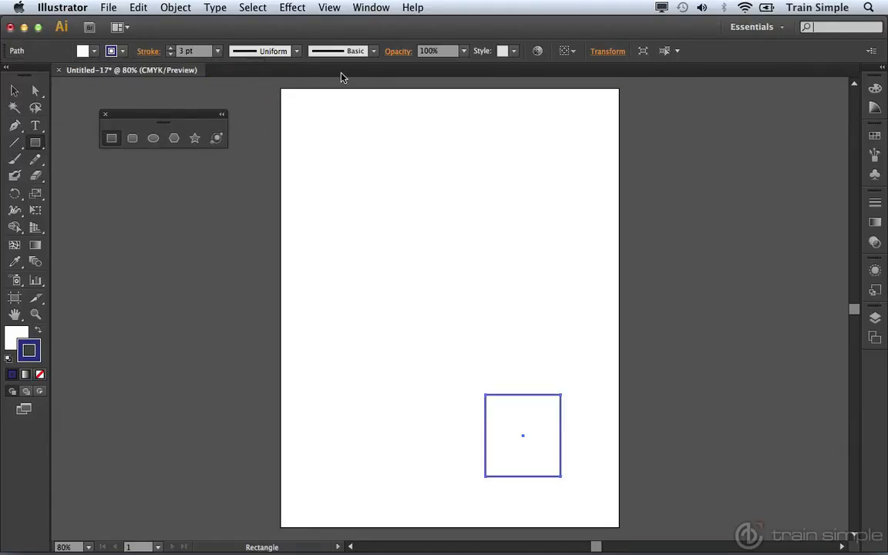
Fill the rectangle with the green swatch C=75 M=0 Y=75 K=0.
left_click(93, 53)
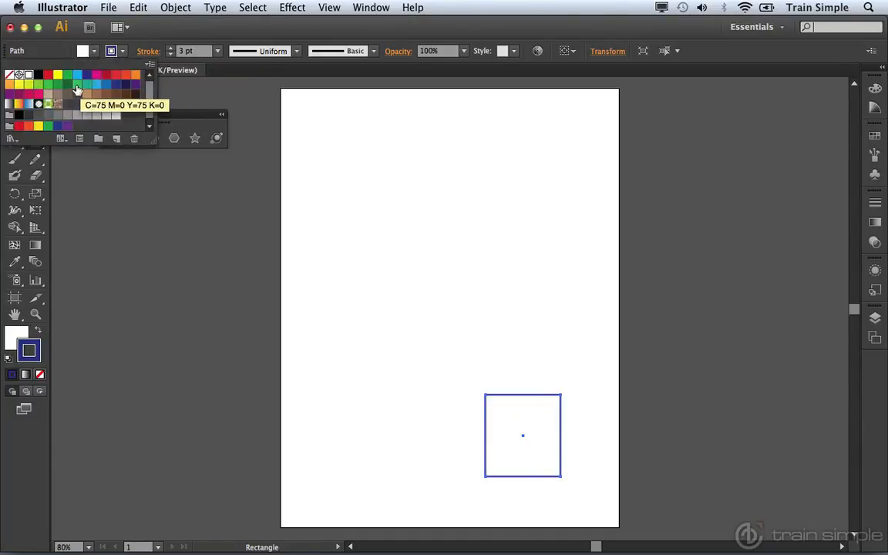
left_click(77, 87)
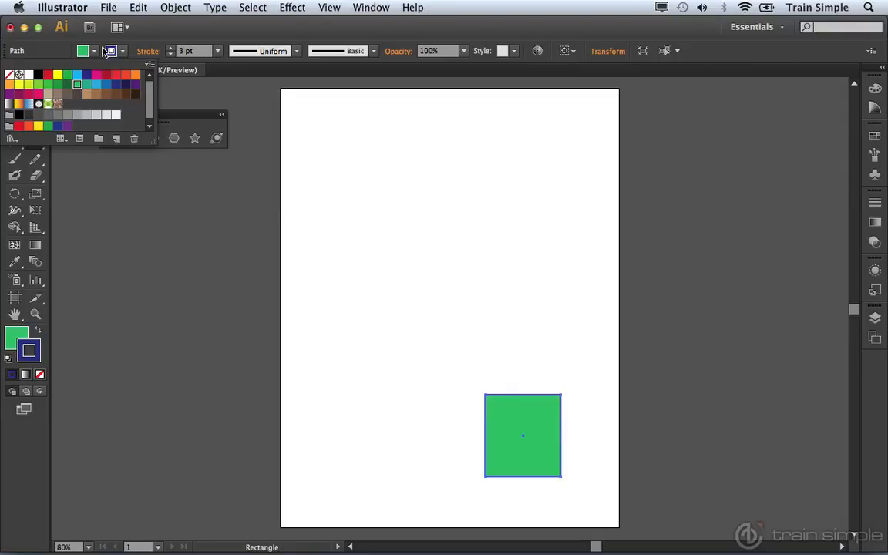
left_click(262, 137)
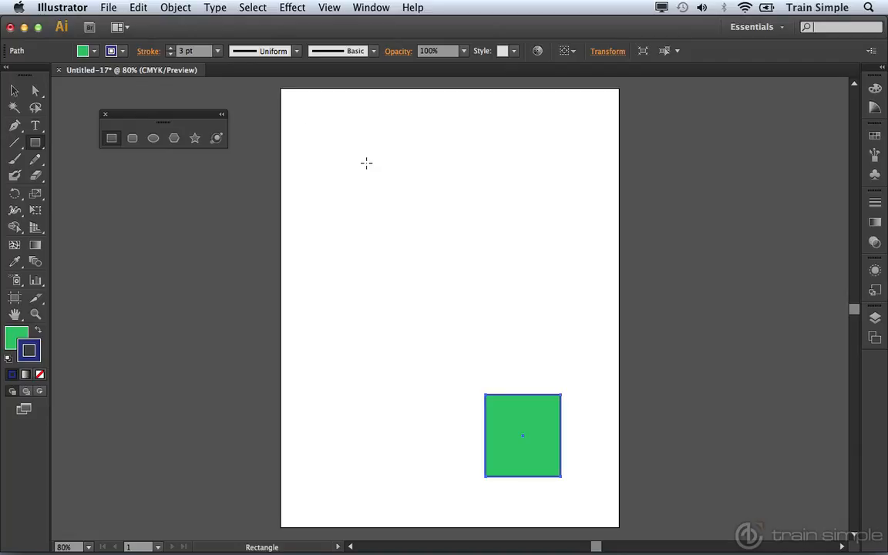
Draw a square outward from its center in the upper artboard and a rectangle about 148 × 140 pt to its lower right.
mouse_move(366, 163)
left_mouse_down()
mouse_move(443, 210)
mouse_move(434, 220)
mouse_move(398, 204)
mouse_move(420, 217)
left_mouse_up()
key("super+z")
left_click_drag(426, 196, 462, 230)
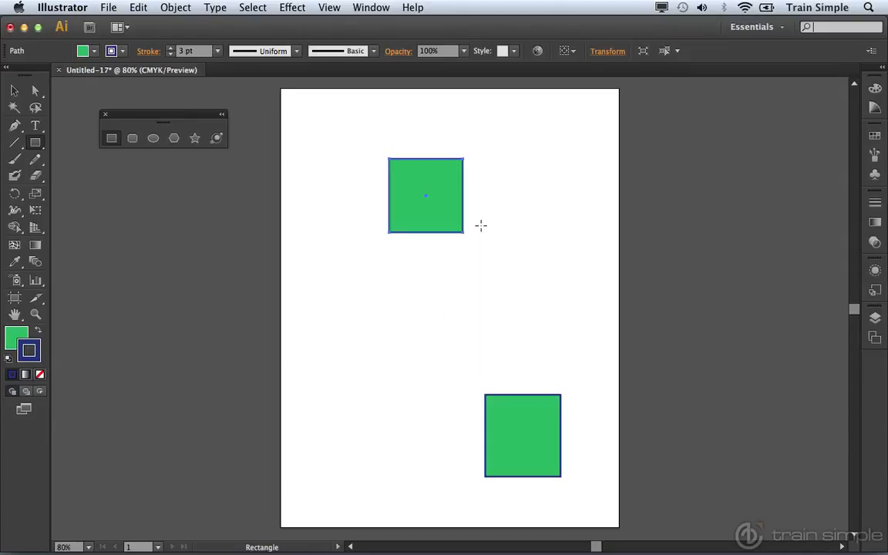
mouse_move(498, 211)
left_mouse_down()
mouse_move(544, 242)
mouse_move(561, 270)
mouse_move(554, 271)
mouse_move(580, 288)
left_mouse_up()
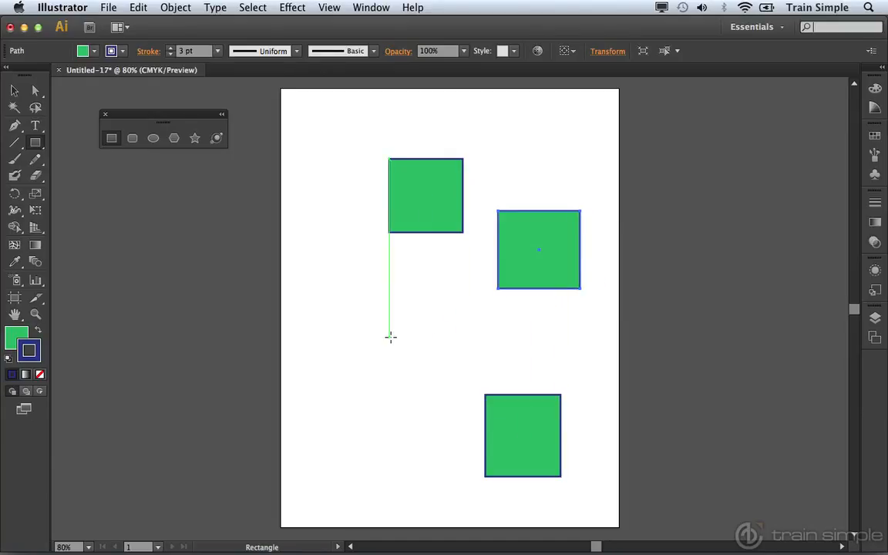
Create a square of exactly 150 × 150 pt in the left middle of the artboard using numeric dimensions.
left_click(348, 286)
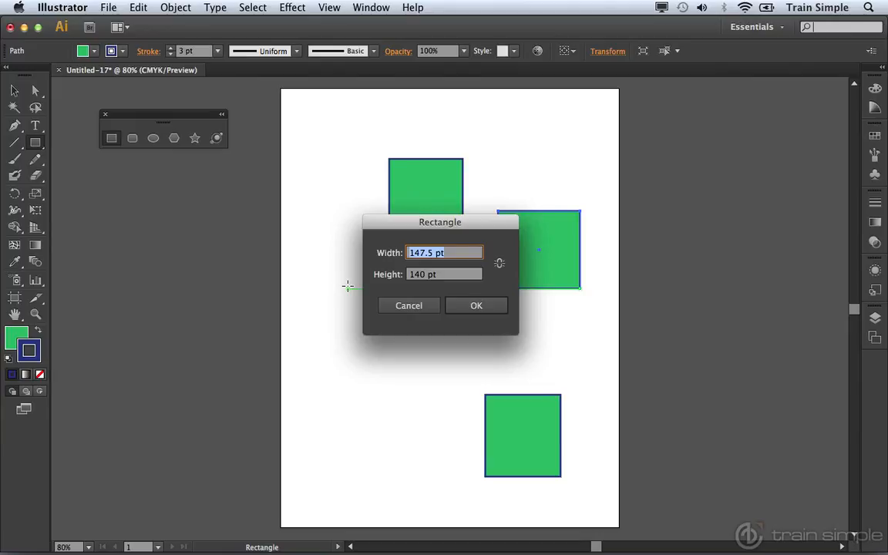
type("150")
key("Tab")
type("150")
key("Tab")
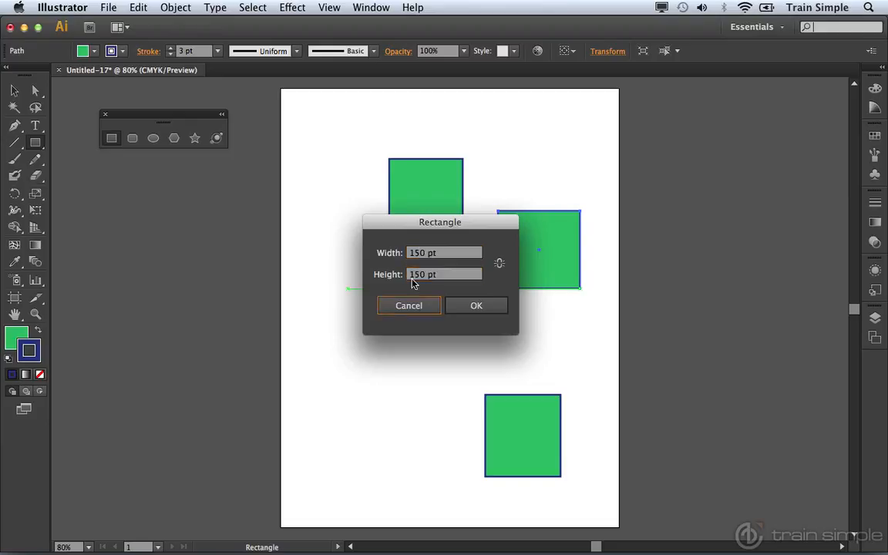
left_click(472, 306)
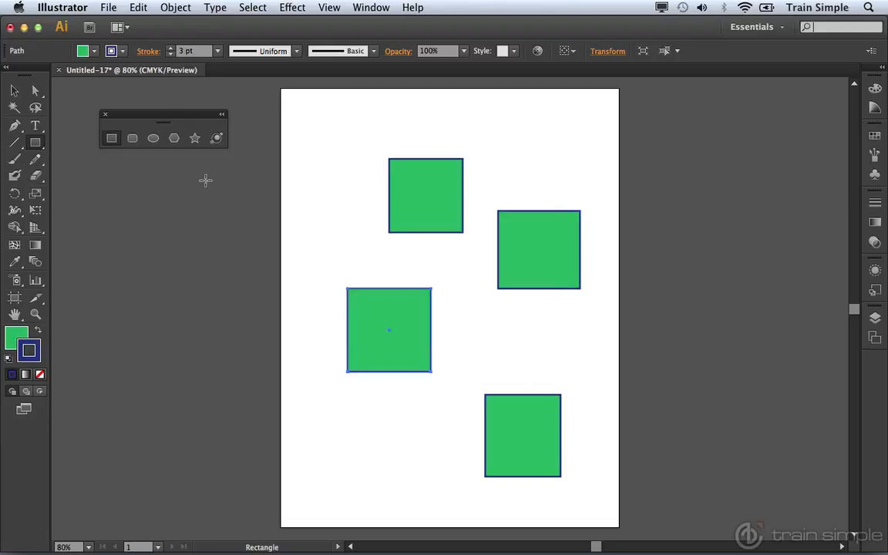
Delete all the rectangles and squares from the artboard.
left_click(16, 93)
left_click_drag(300, 128, 607, 515)
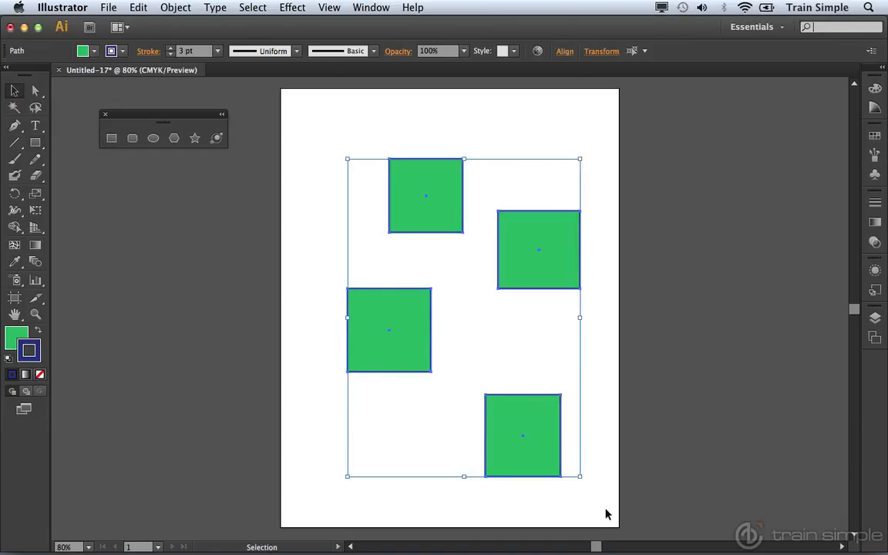
key("Delete")
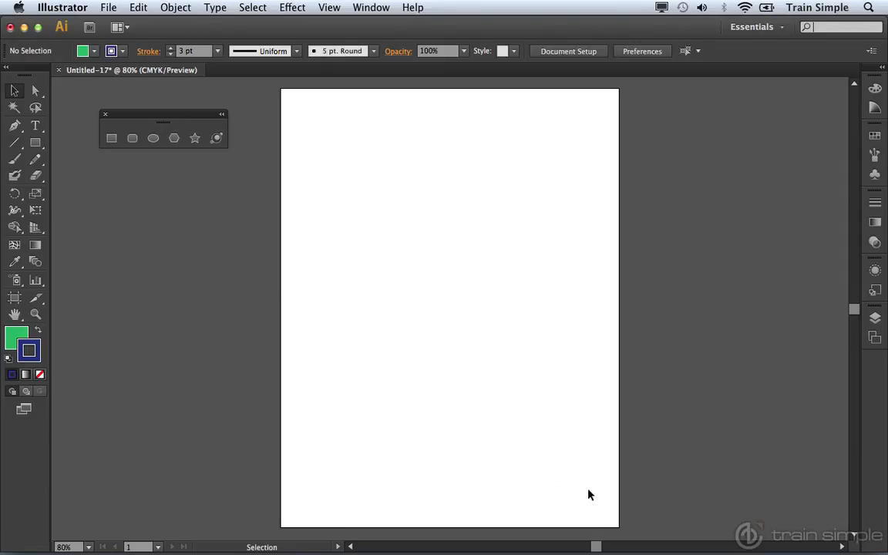
Draw a rounded rectangle about 205 × 142.5 pt in the artboard's upper-left half, briefly constraining it to a square while drawing.
left_click(133, 140)
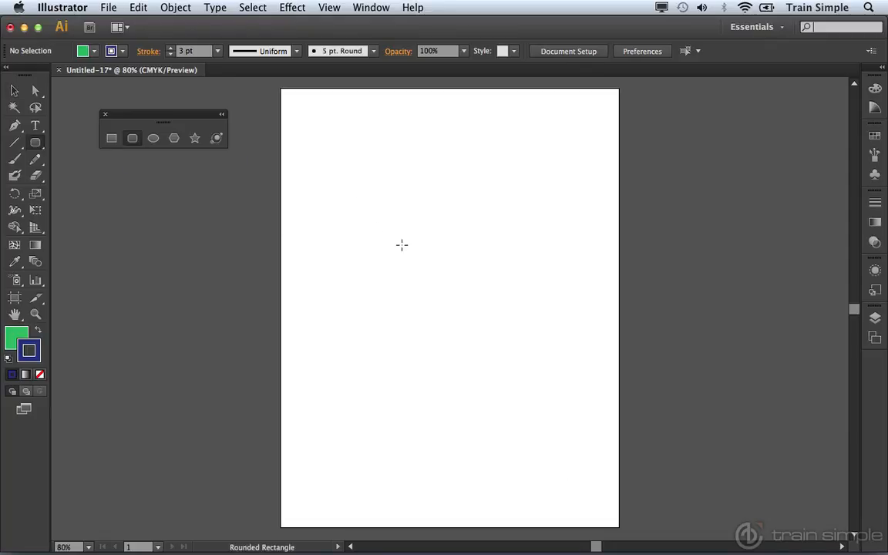
left_click_drag(351, 201, 465, 279)
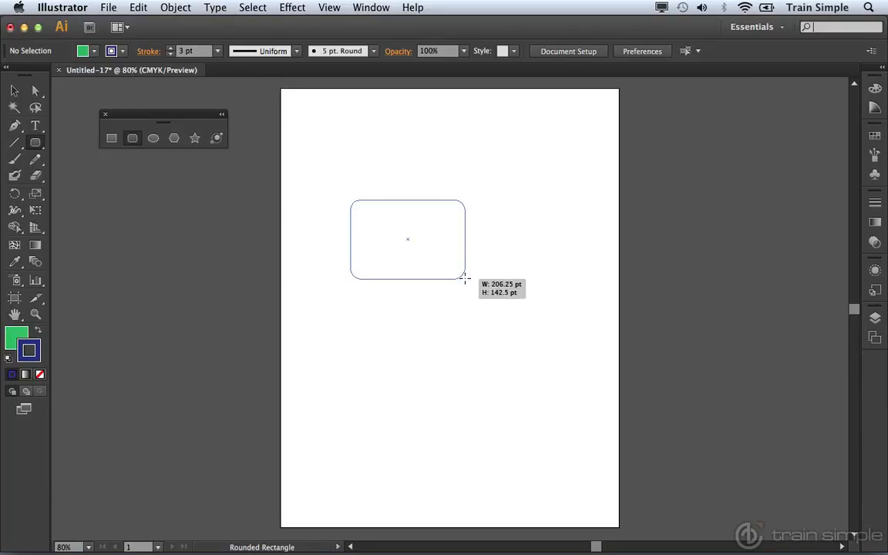
left_click_drag(465, 278, 464, 279)
left_click_drag(465, 279, 465, 279)
key("shift")
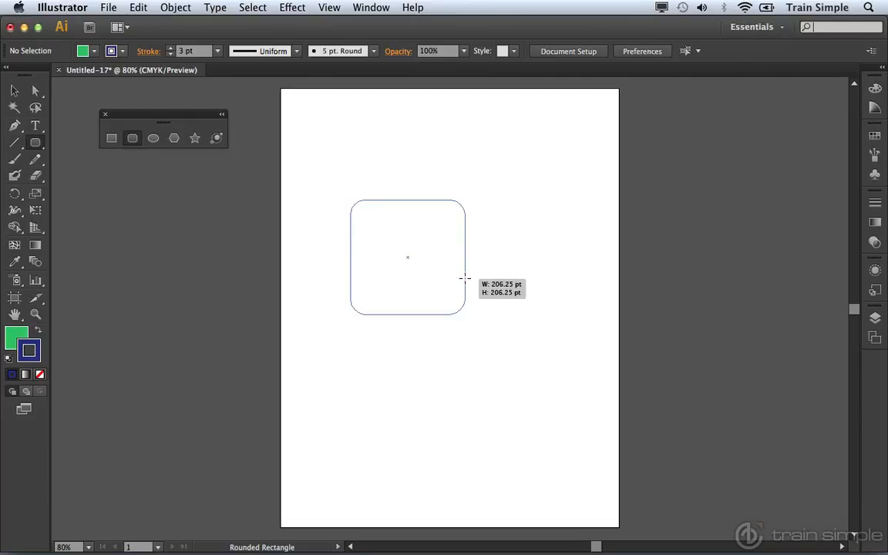
left_click_drag(465, 278, 464, 278)
Adjust the rounded rectangle's corner radius to 36 pt while drawing it, and view its numeric dimensions without creating another shape.
key("Down")
key("Down")
key("Down")
key("Down")
key("Down")
key("Down")
key("Down")
key("Down")
key("Down")
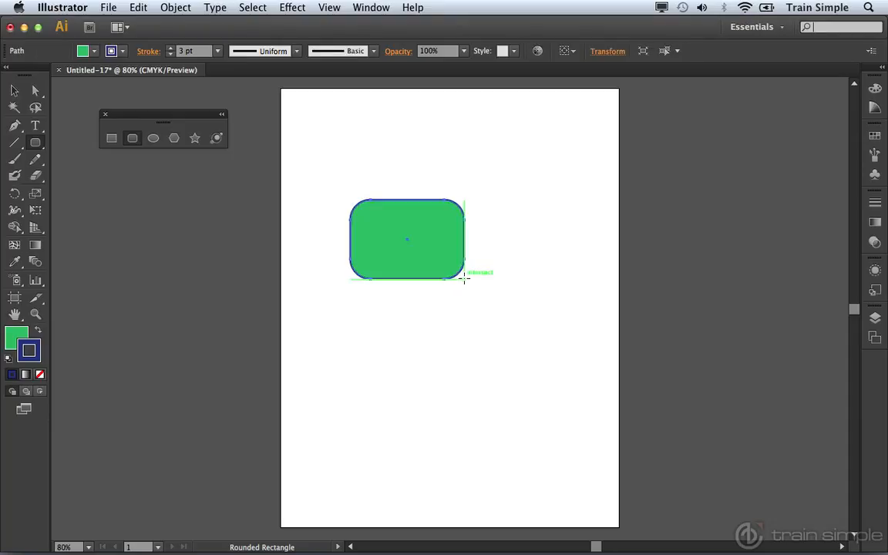
left_click(441, 353)
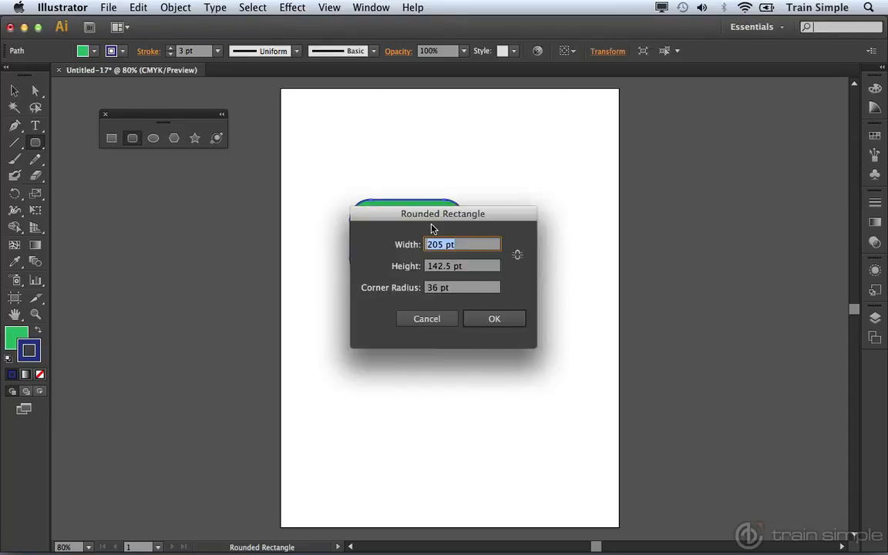
left_click(428, 319)
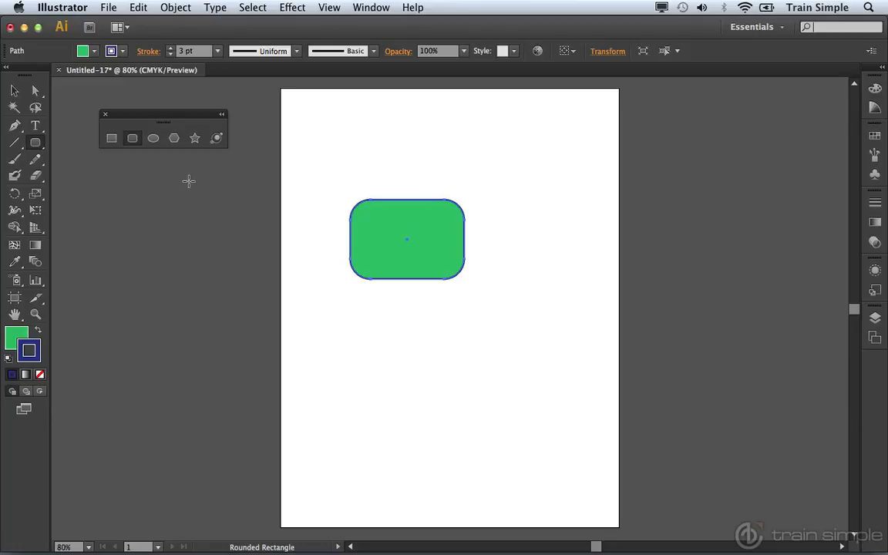
Draw two circles with the Ellipse tool, one in the lower artboard and one from its center beside the rounded rectangle.
left_click(155, 144)
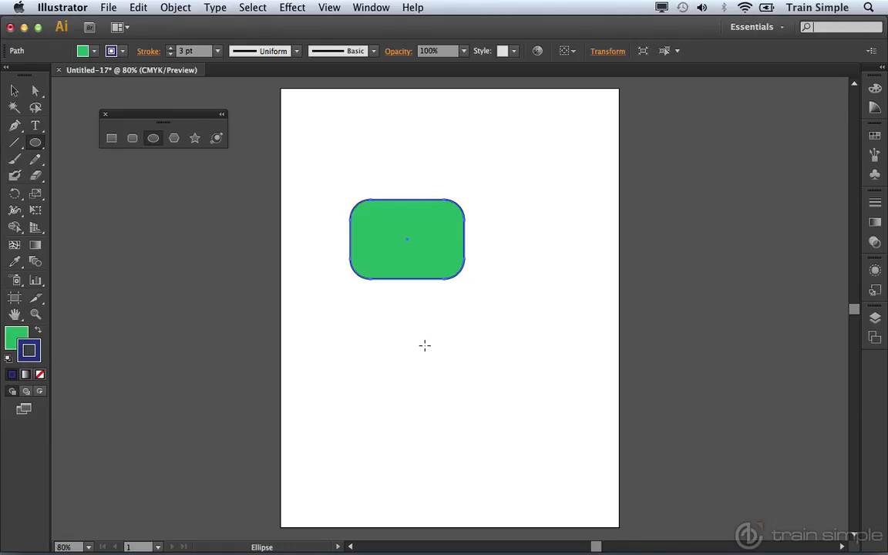
left_click_drag(420, 340, 510, 433)
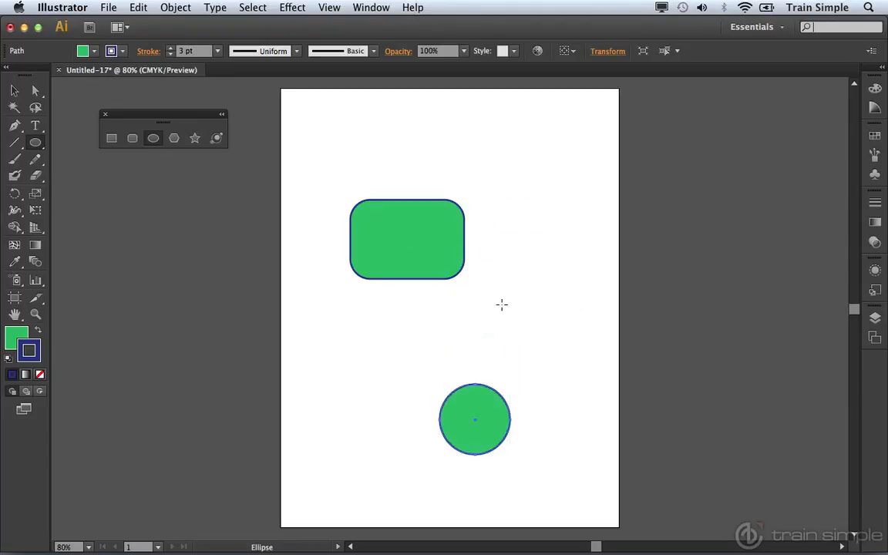
left_click_drag(515, 296, 537, 329)
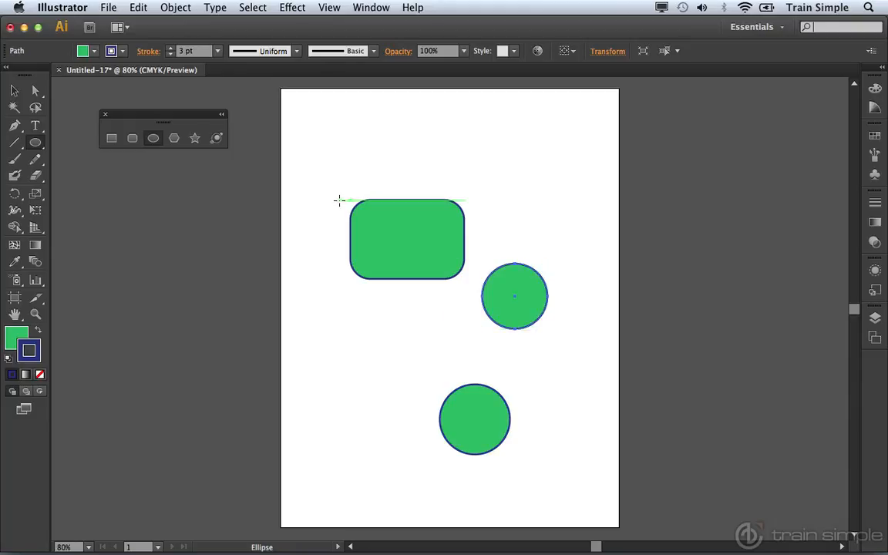
Give the circle beside the rounded rectangle a light blue fill and dark red stroke, and swap its fill and stroke colors.
left_click(95, 52)
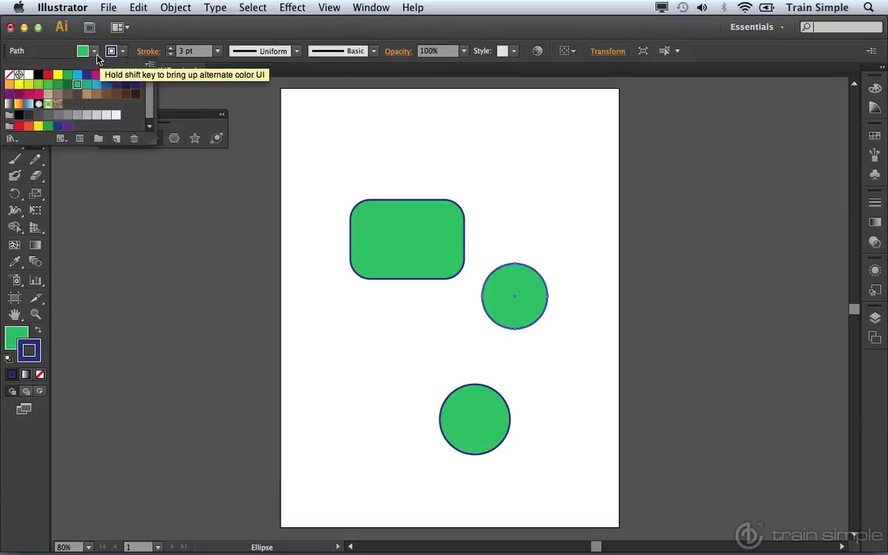
left_click(97, 85)
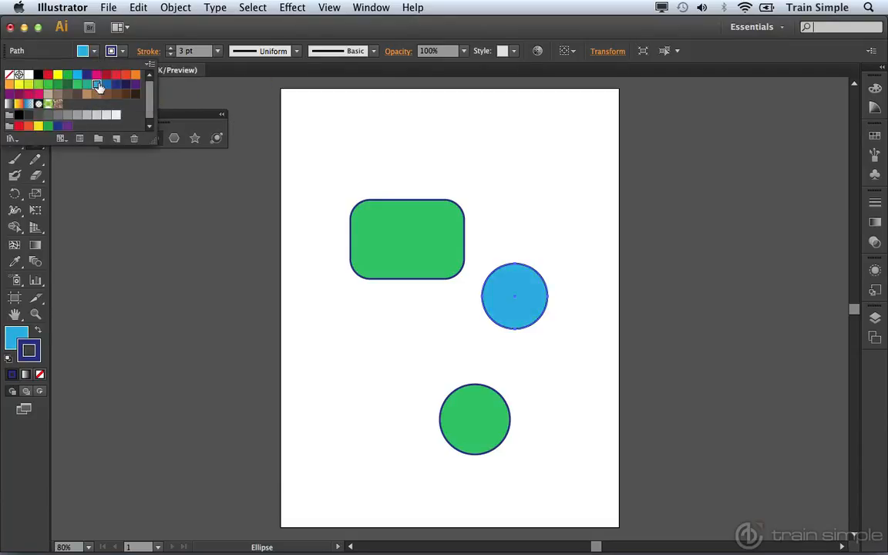
left_click(122, 54)
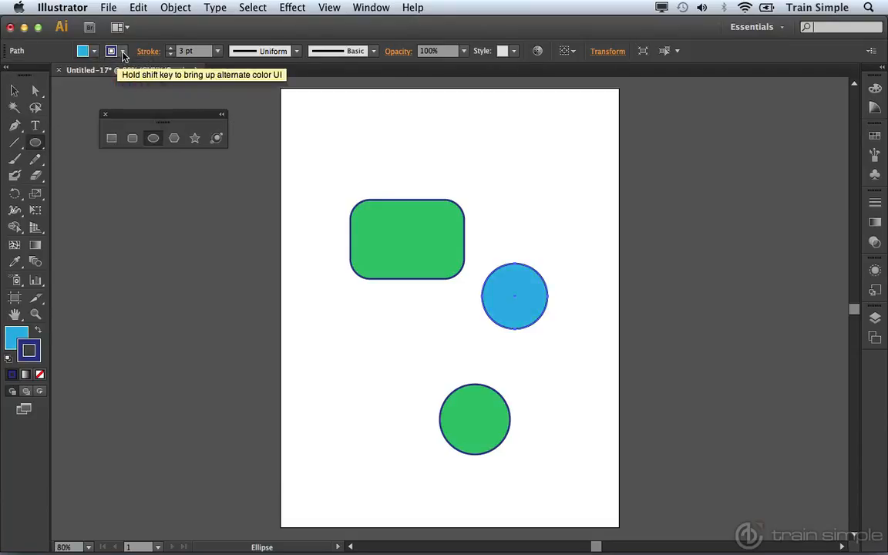
left_click(124, 54)
left_click(106, 76)
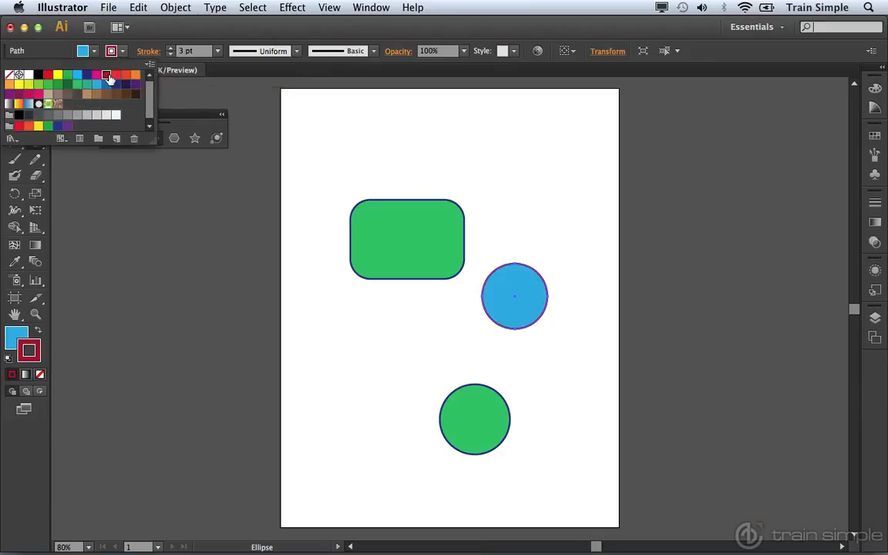
left_click(202, 37)
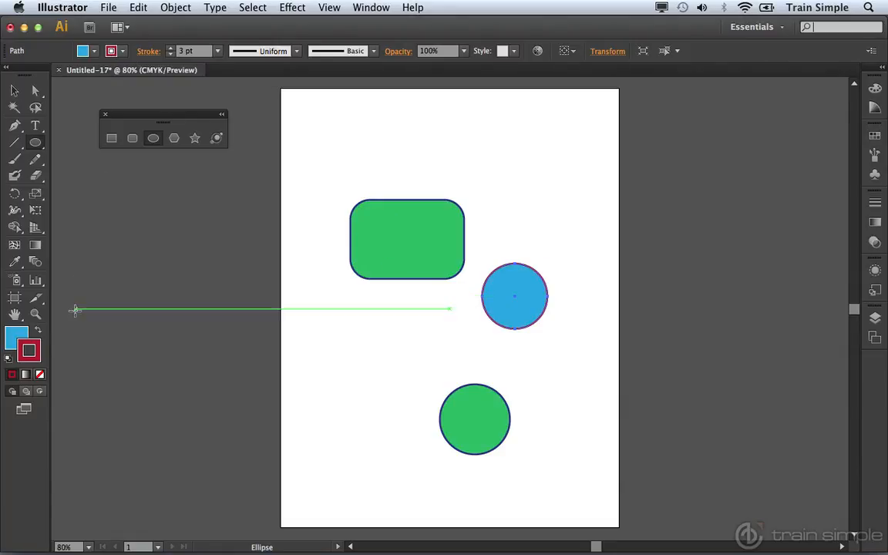
left_click(37, 333)
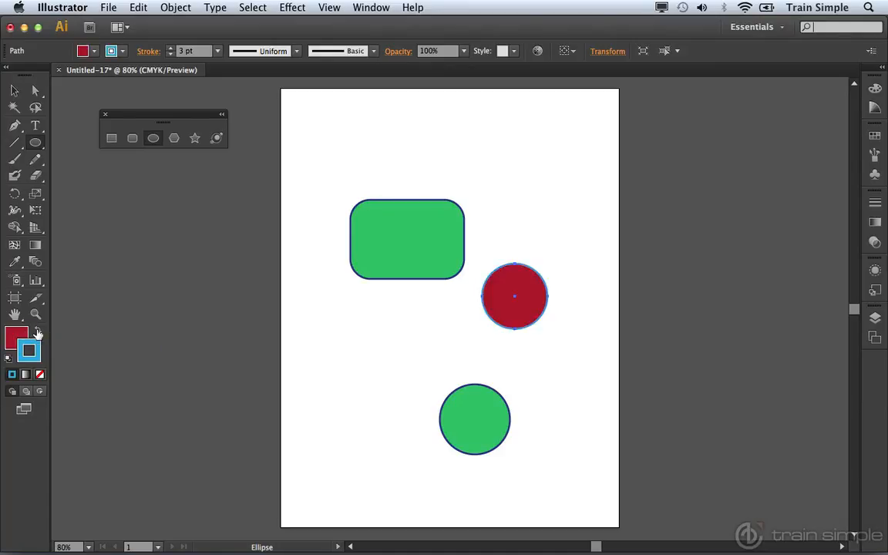
Reset the selected circle to the default white fill and 1 pt black stroke, and make the fill the active color attribute.
key("d")
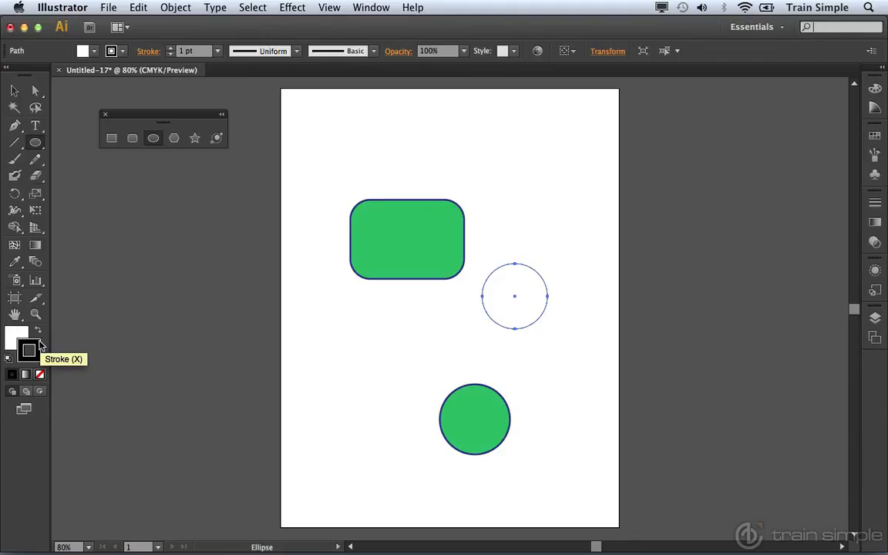
key("x")
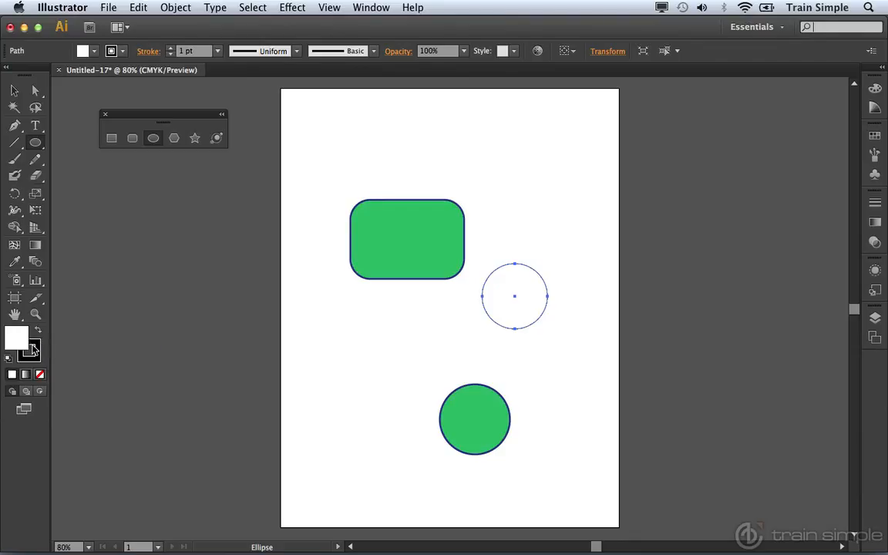
key("x")
key("x")
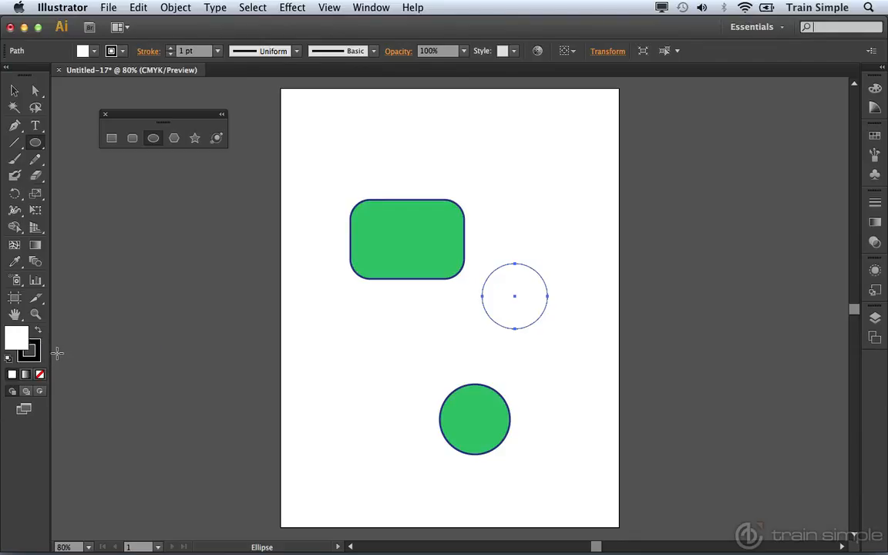